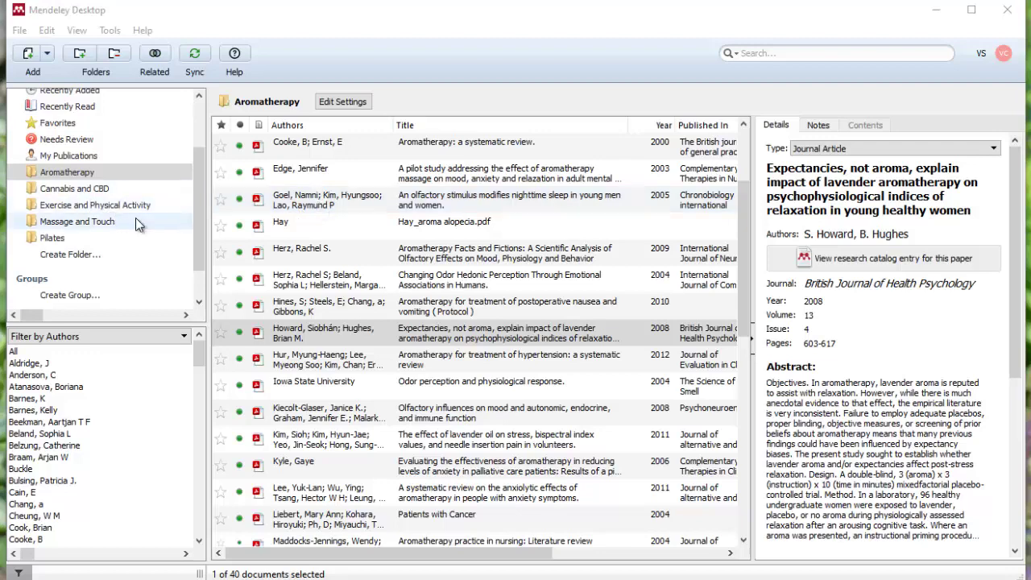
Select the Goel 2005 olfactory-stimulus sleep article, preview its PDF, then close it
{"action": "left_click", "coordinate": [297, 203]}
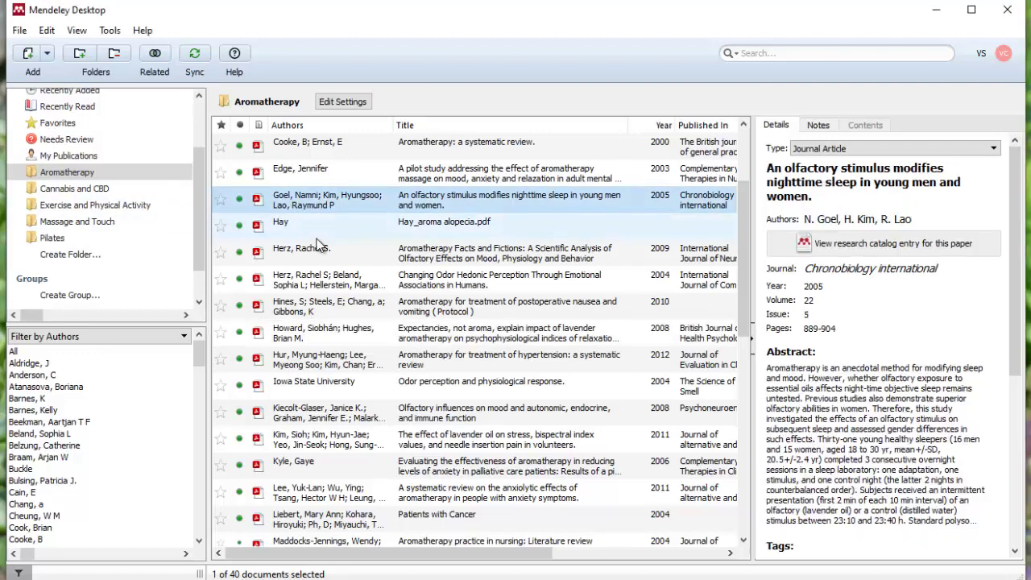
{"action": "left_click", "coordinate": [260, 201]}
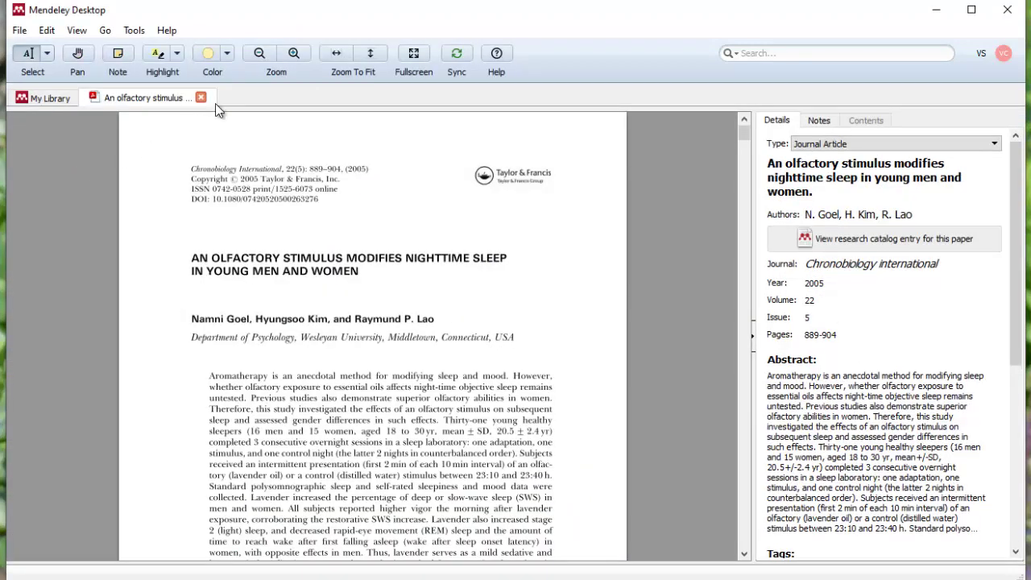
{"action": "left_click", "coordinate": [201, 98]}
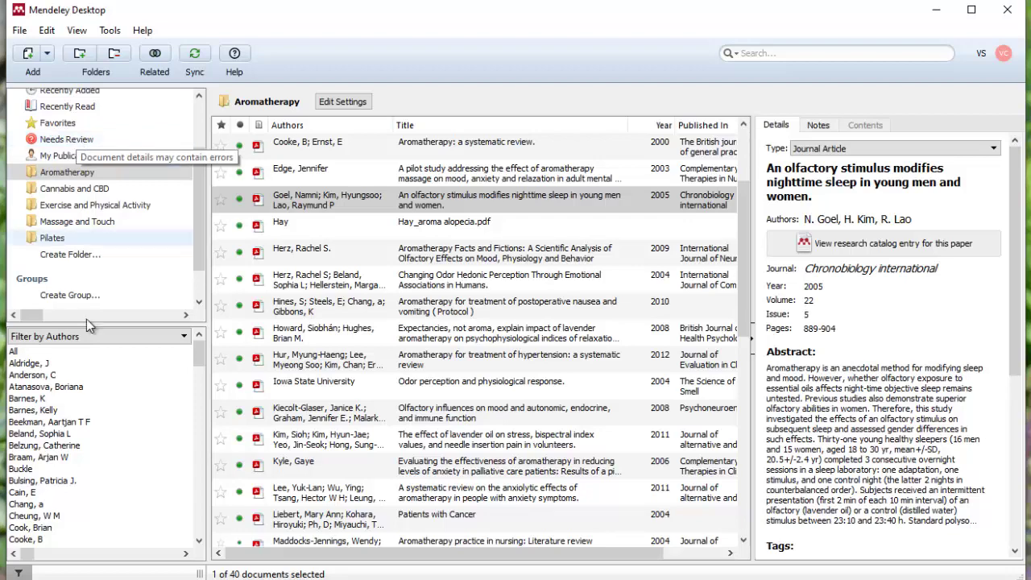
Show the 13 Needs Review documents and select Mcmillan_pilates and dancer posture.pdf
{"action": "left_click", "coordinate": [69, 142]}
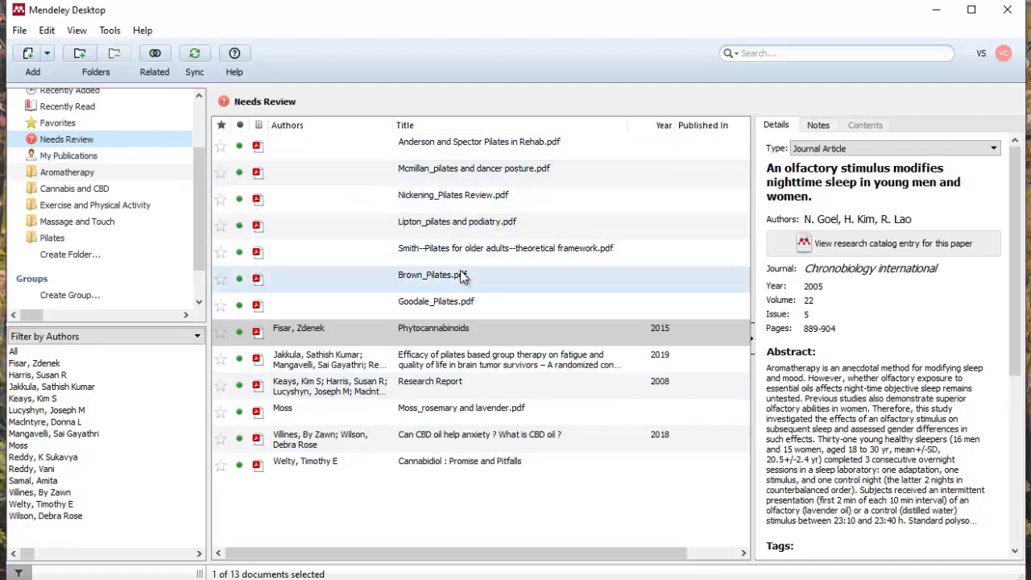
{"action": "left_click", "coordinate": [440, 175]}
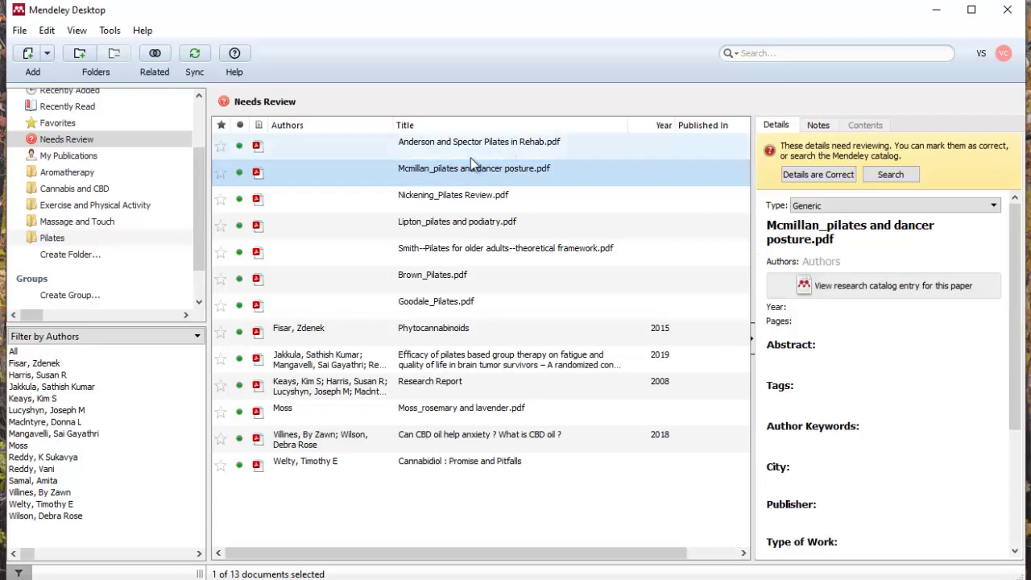
{"action": "double_click", "coordinate": [427, 176]}
{"action": "left_click_drag", "start_coordinate": [746, 141], "coordinate": [734, 201]}
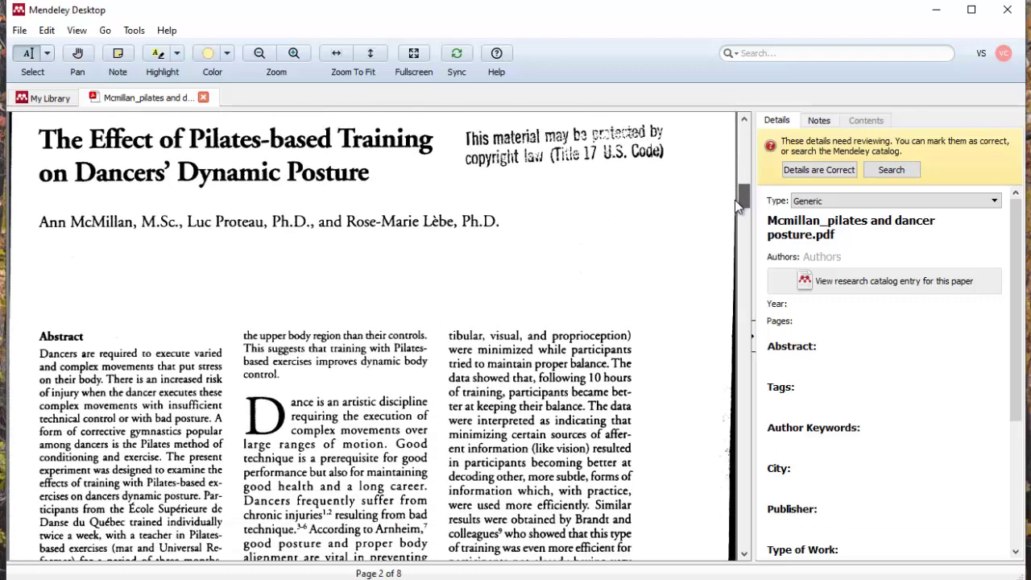
{"action": "scroll", "coordinate": [735, 200], "scroll_direction": "down", "scroll_amount": 1}
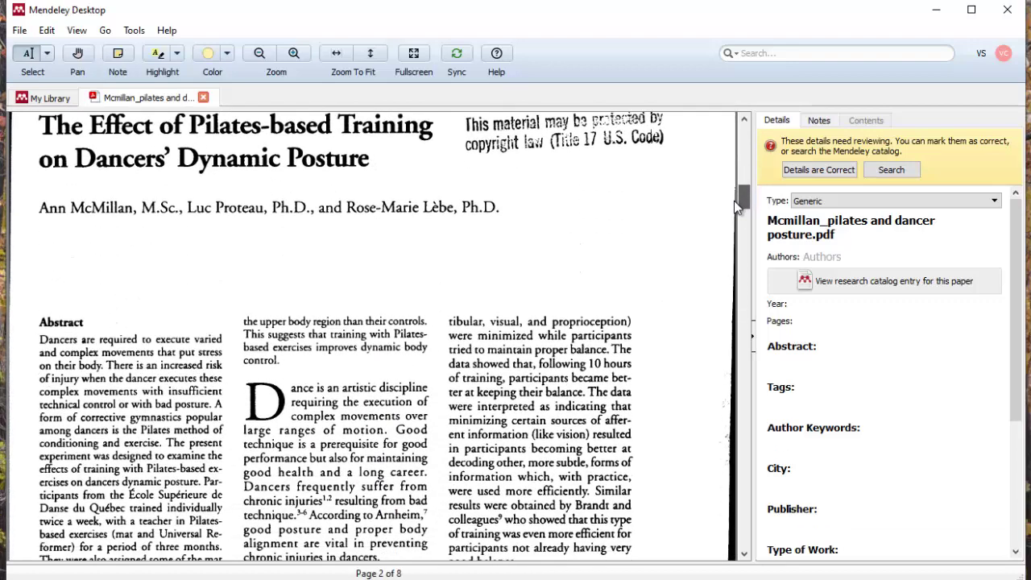
{"action": "scroll", "coordinate": [734, 200], "scroll_direction": "up", "scroll_amount": 2}
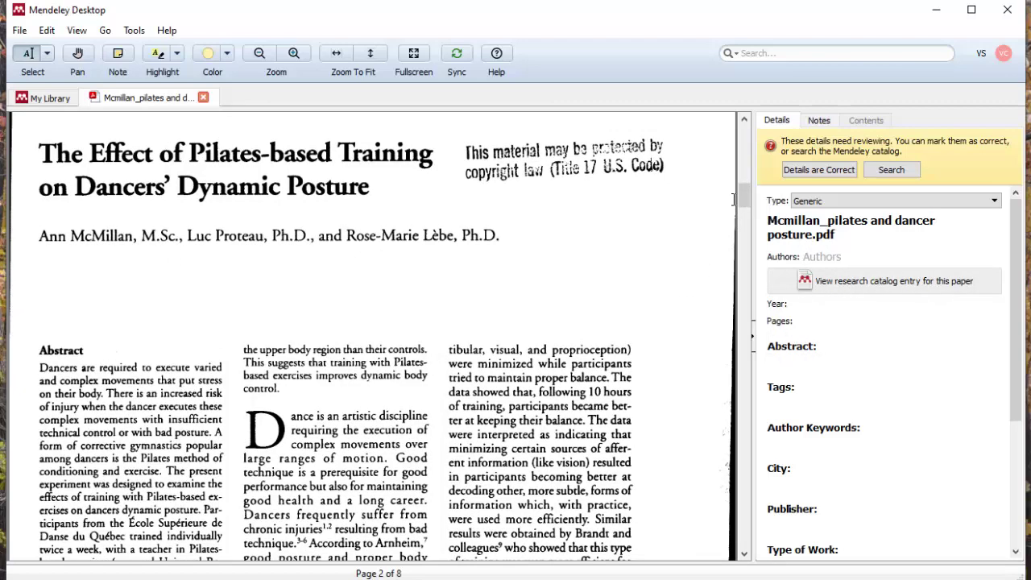
{"action": "left_click_drag", "start_coordinate": [745, 198], "coordinate": [747, 224]}
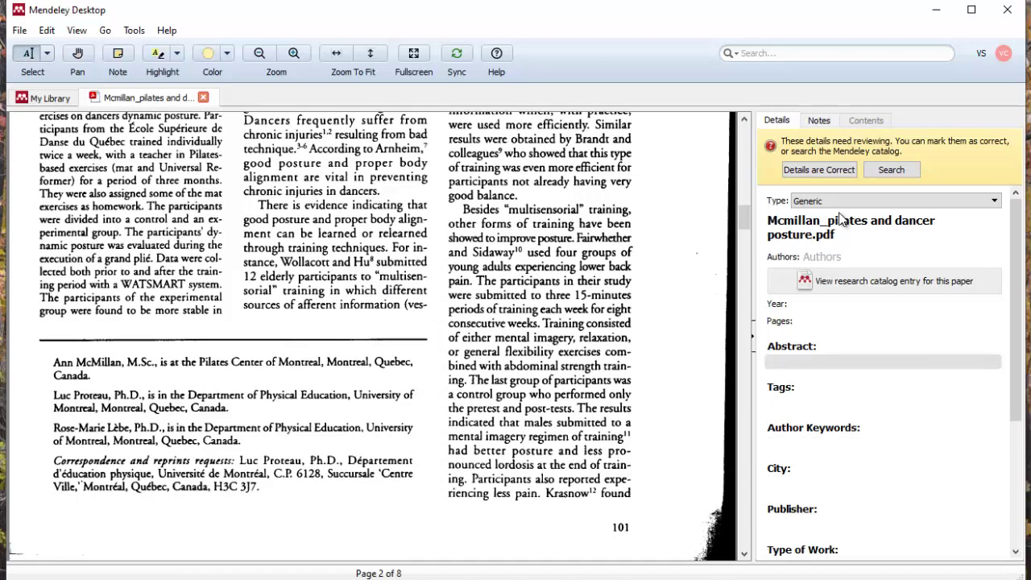
{"action": "left_click_drag", "start_coordinate": [1021, 296], "coordinate": [1027, 258]}
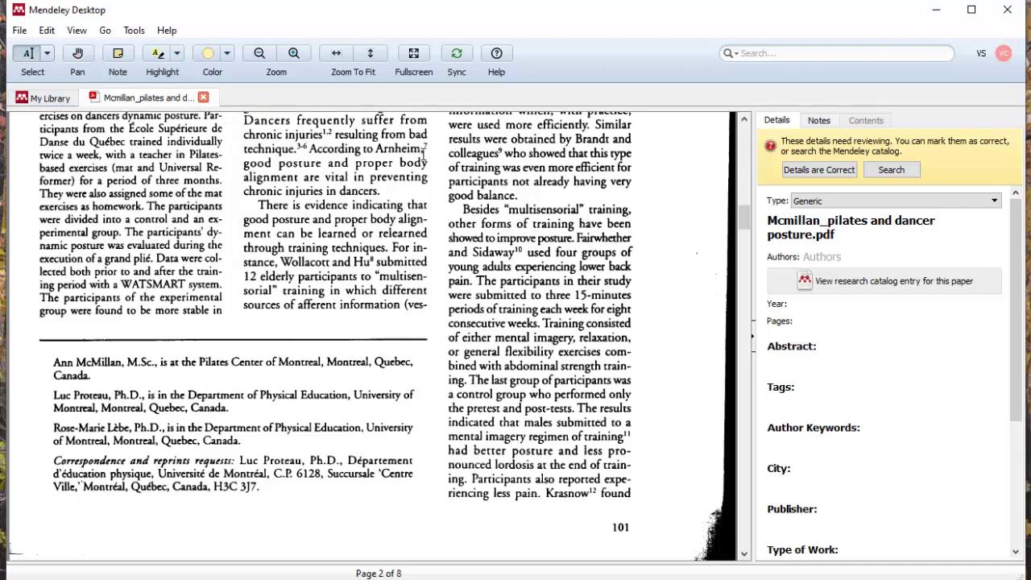
{"action": "left_click", "coordinate": [204, 98]}
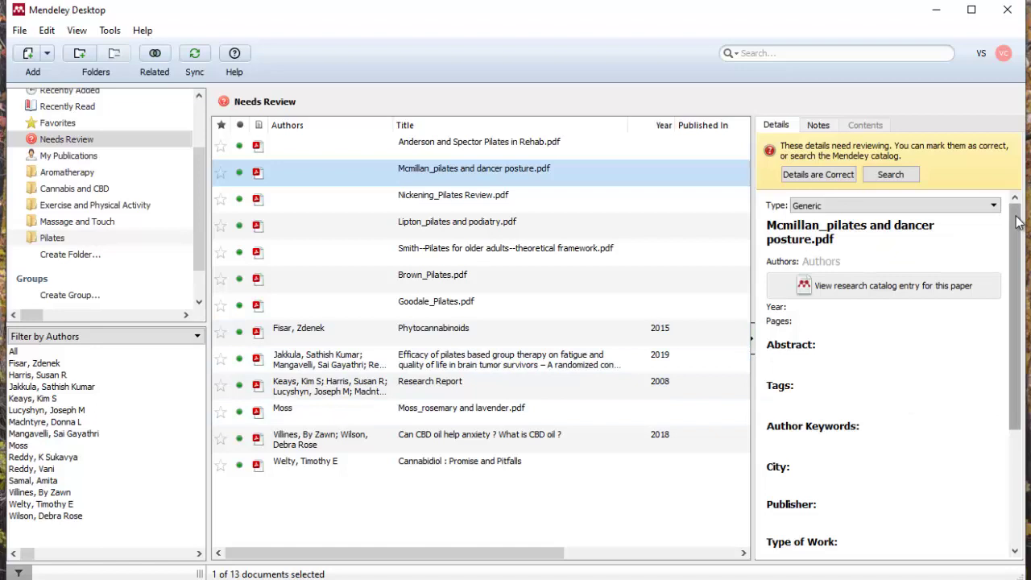
Scroll through the Pilates paper's details, then switch to the 40-document Aromatherapy folder
{"action": "left_click_drag", "start_coordinate": [1017, 223], "coordinate": [1018, 245]}
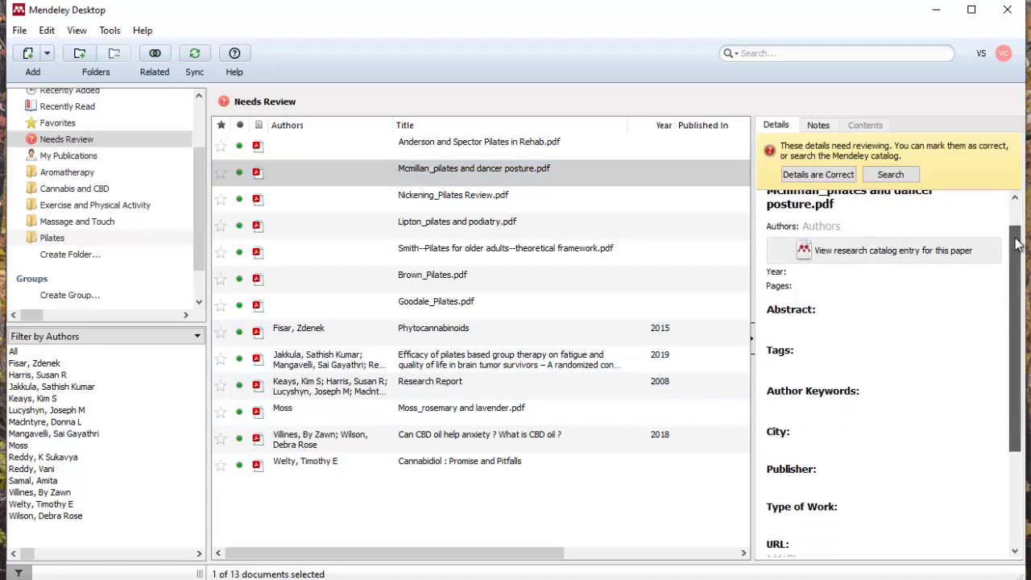
{"action": "left_click_drag", "start_coordinate": [1017, 245], "coordinate": [1018, 337]}
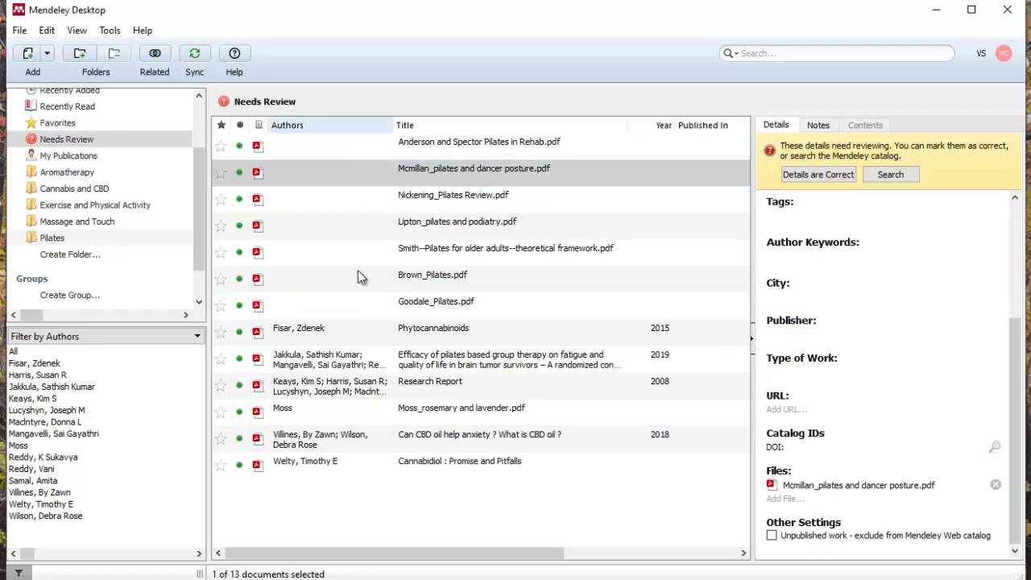
{"action": "left_click", "coordinate": [72, 173]}
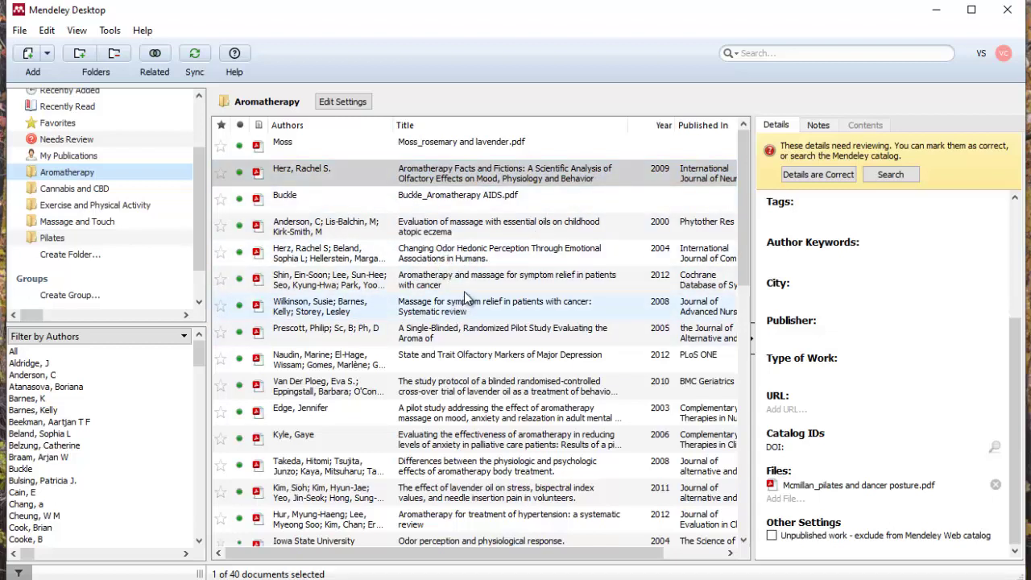
Open the Shin aromatherapy and massage cancer review PDF and move to page 3
{"action": "double_click", "coordinate": [425, 283]}
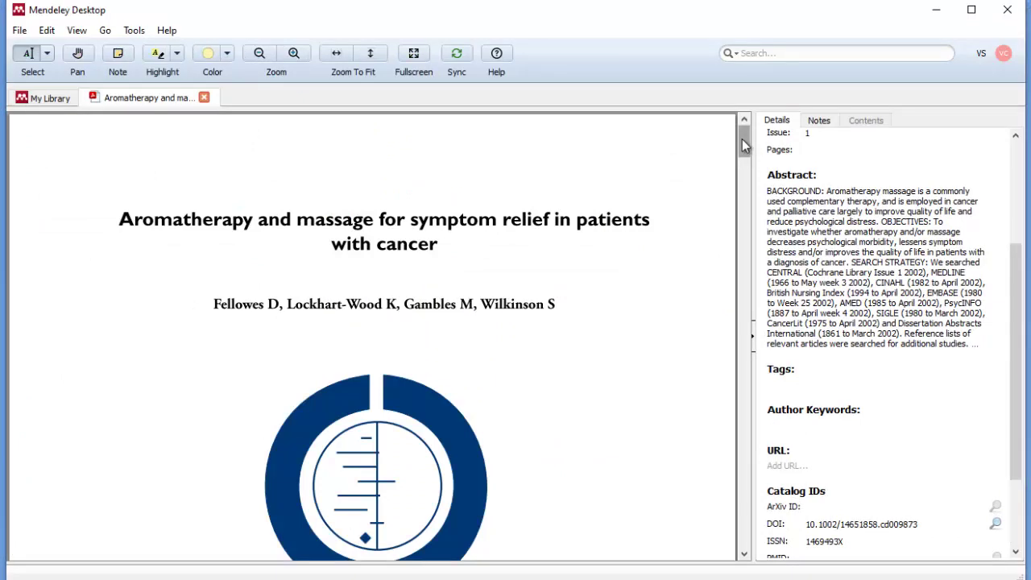
{"action": "left_click_drag", "start_coordinate": [742, 145], "coordinate": [742, 314]}
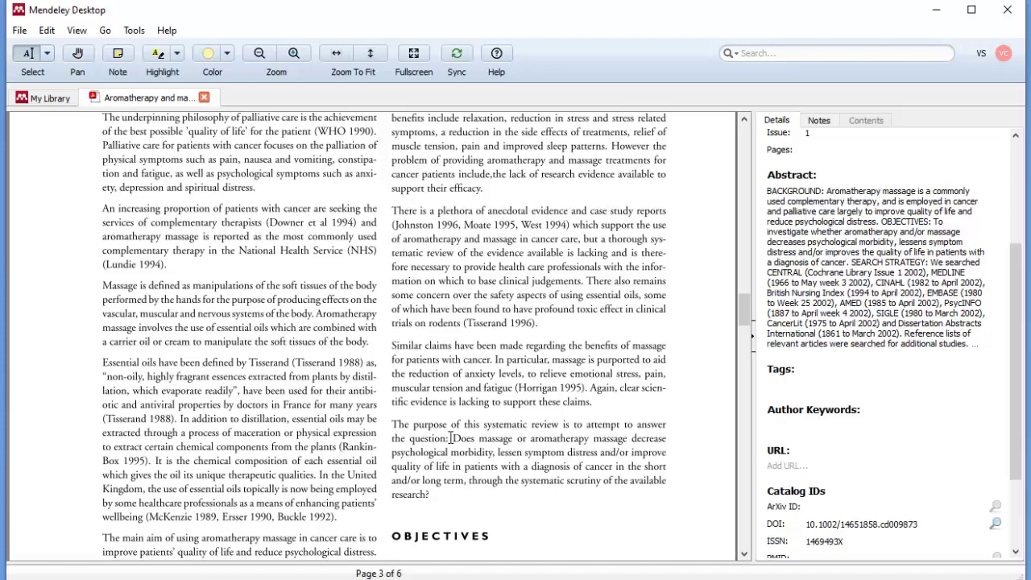
Highlight the 'The purpose of this systematic review…' paragraph in yellow with Highlight Text
{"action": "left_click", "coordinate": [178, 54]}
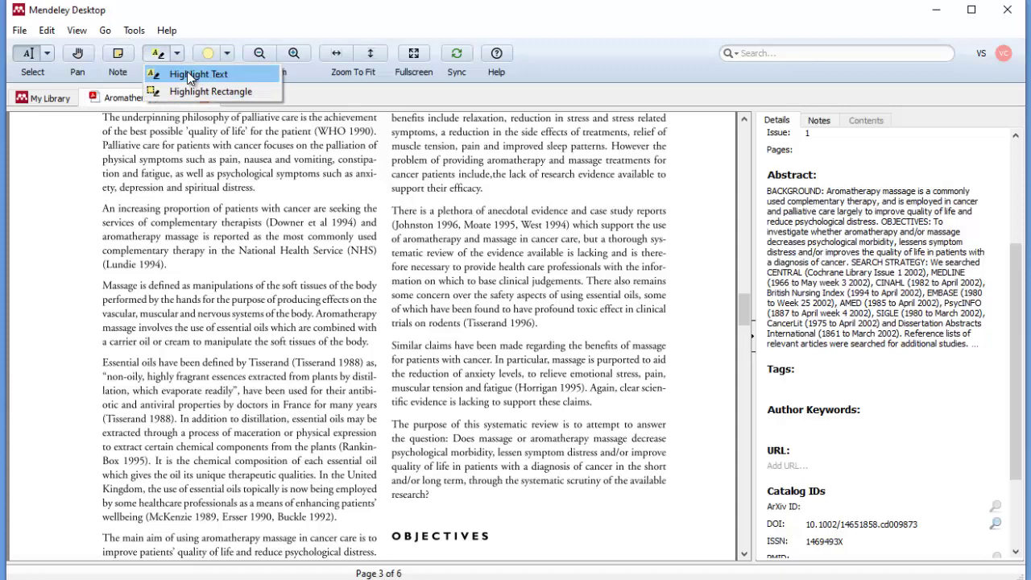
{"action": "left_click", "coordinate": [198, 75]}
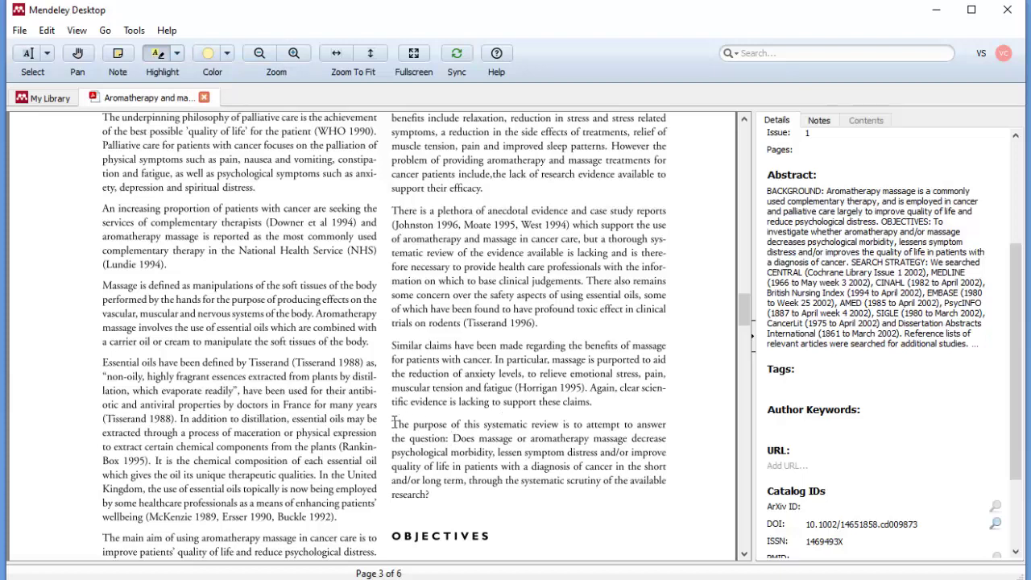
{"action": "left_click_drag", "start_coordinate": [393, 425], "coordinate": [465, 481]}
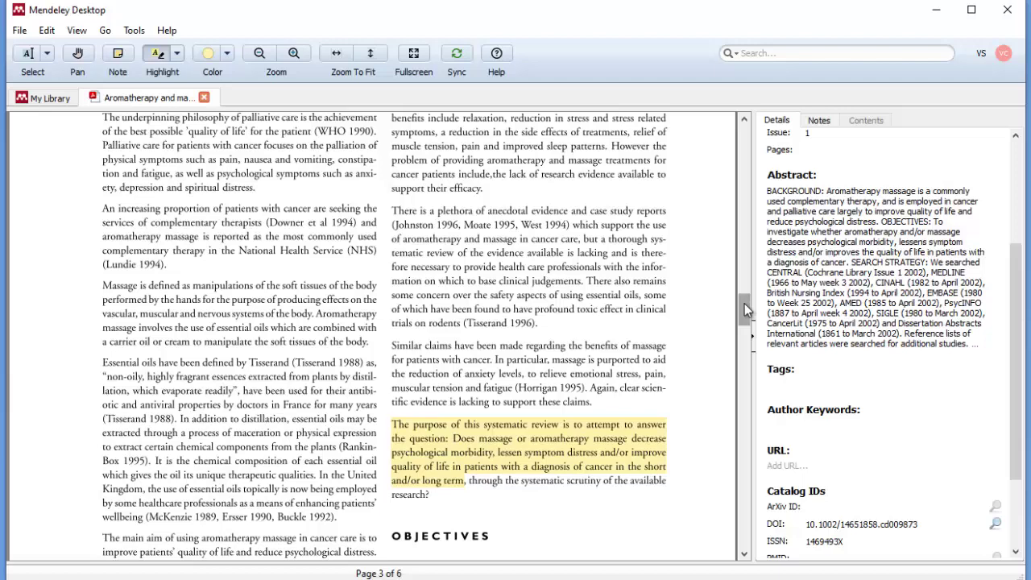
{"action": "scroll", "coordinate": [745, 311], "scroll_direction": "down", "scroll_amount": 5}
{"action": "scroll", "coordinate": [730, 345], "scroll_direction": "down", "scroll_amount": 3}
{"action": "scroll", "coordinate": [733, 335], "scroll_direction": "up", "scroll_amount": 4}
{"action": "scroll", "coordinate": [731, 336], "scroll_direction": "up", "scroll_amount": 15}
{"action": "scroll", "coordinate": [731, 307], "scroll_direction": "down", "scroll_amount": 8}
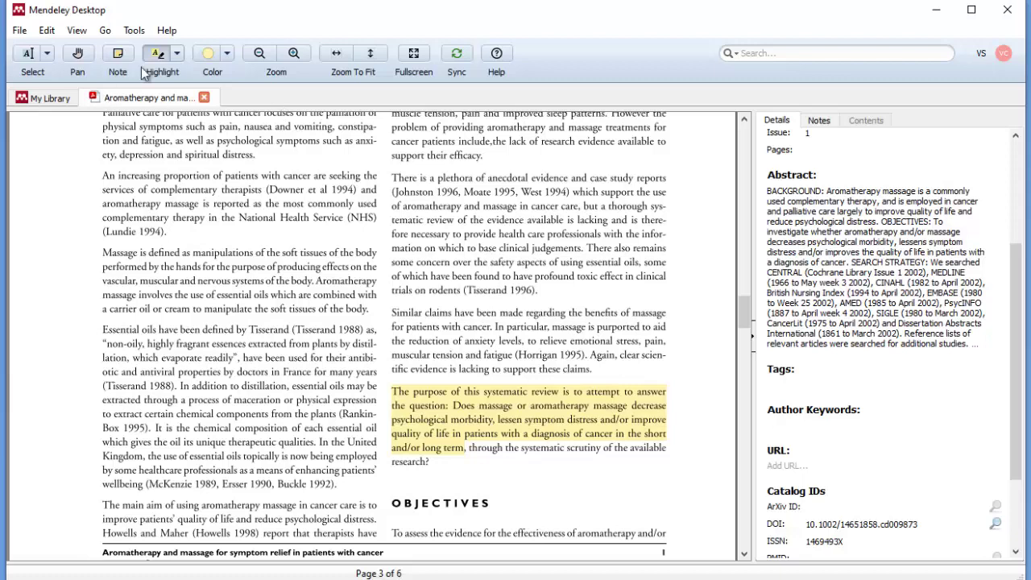
{"action": "left_click", "coordinate": [229, 54]}
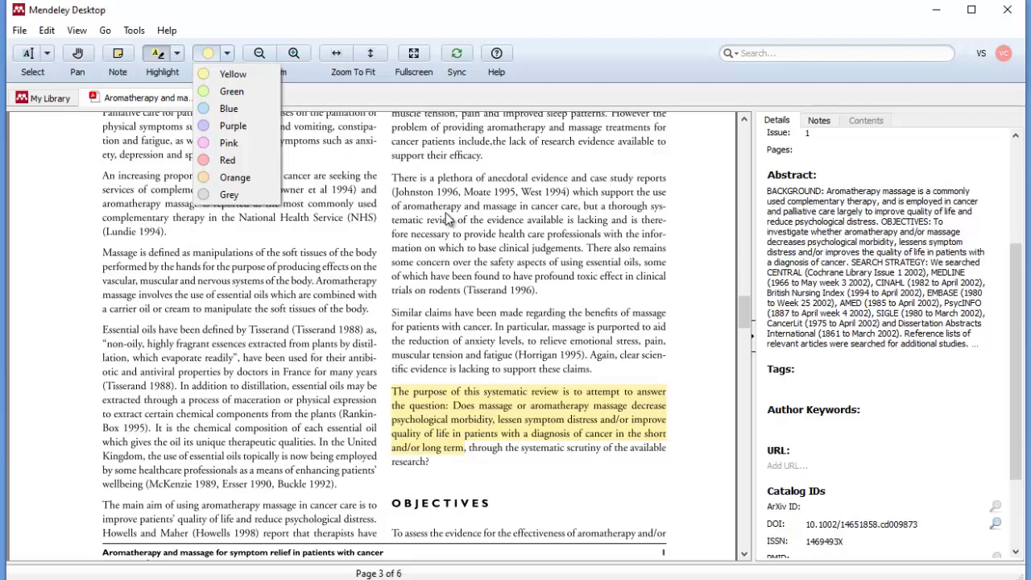
{"action": "left_click", "coordinate": [633, 51]}
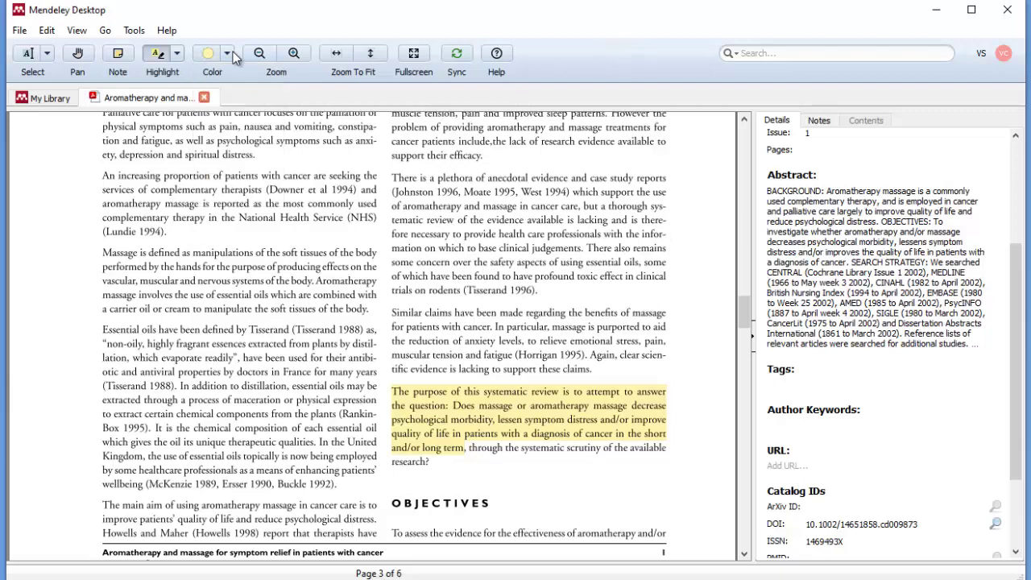
{"action": "left_click", "coordinate": [457, 391]}
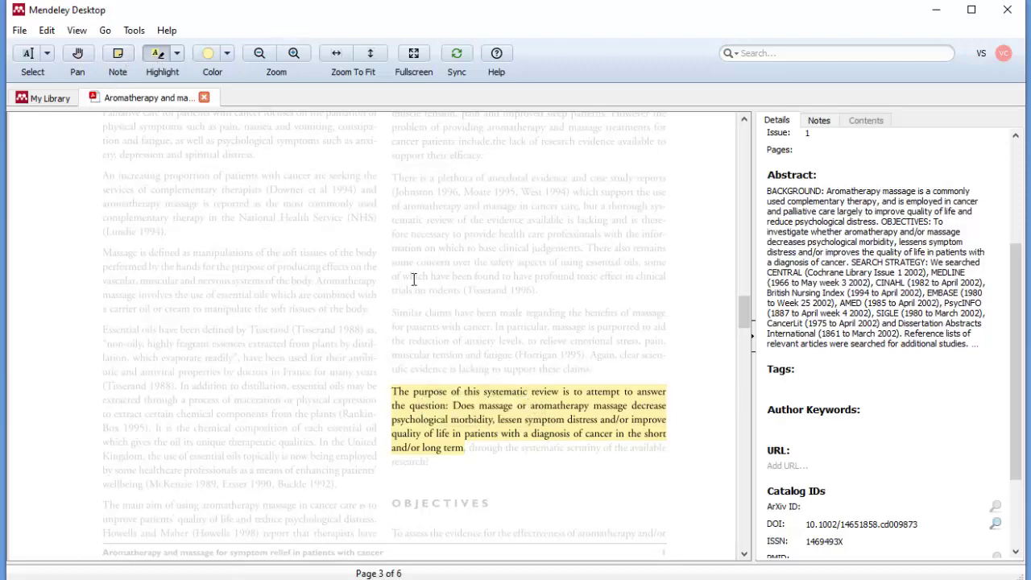
Add a sticky note reading 'I think this is a good review' on the highlighted passage
{"action": "left_click", "coordinate": [117, 53]}
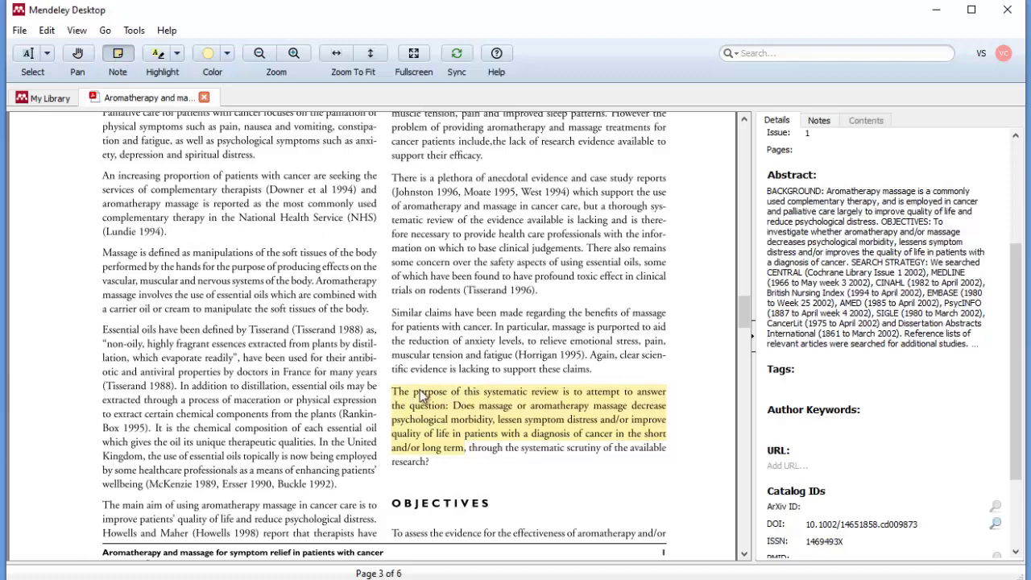
{"action": "left_click", "coordinate": [488, 407]}
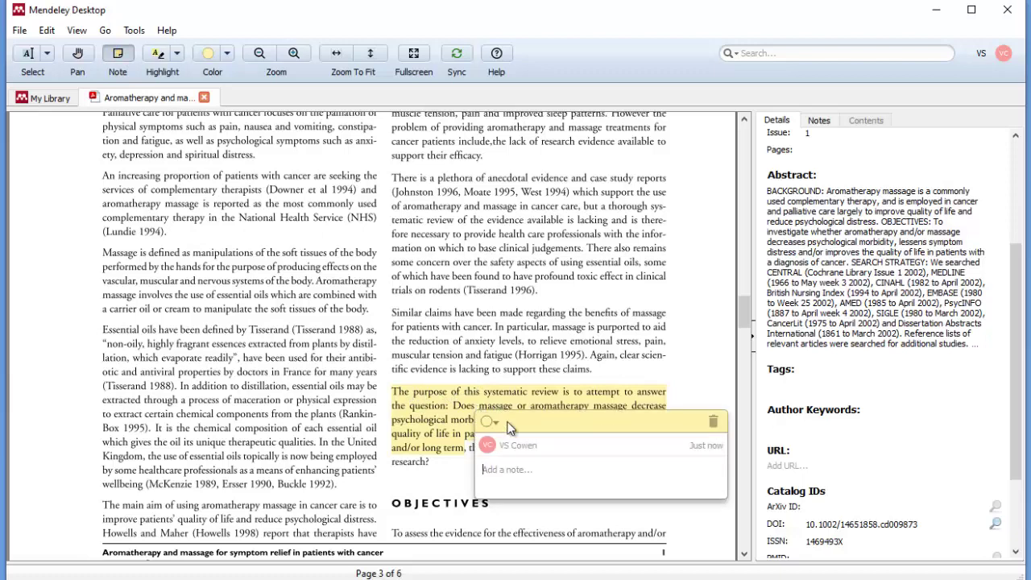
{"action": "left_click", "coordinate": [534, 469]}
{"action": "type", "text": "I think this is a good review"}
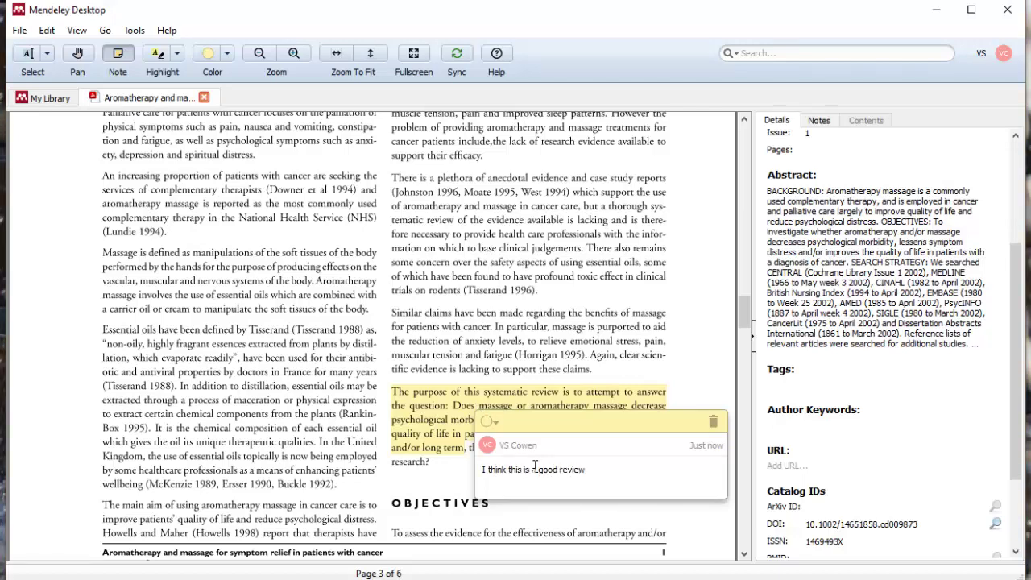
{"action": "left_click", "coordinate": [720, 330]}
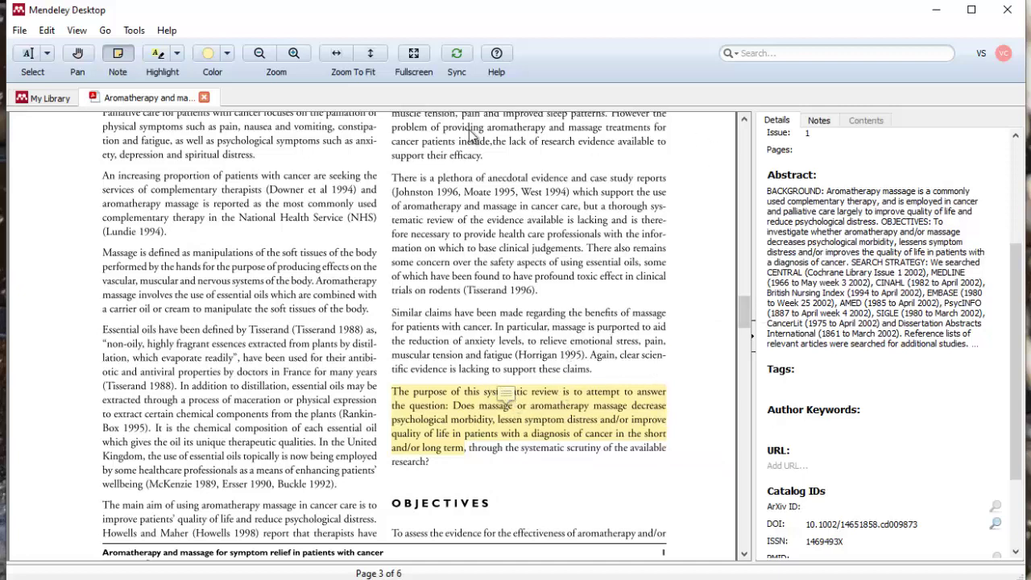
Close the annotated aromatherapy review's PDF tab and sync the library
{"action": "left_click", "coordinate": [203, 98]}
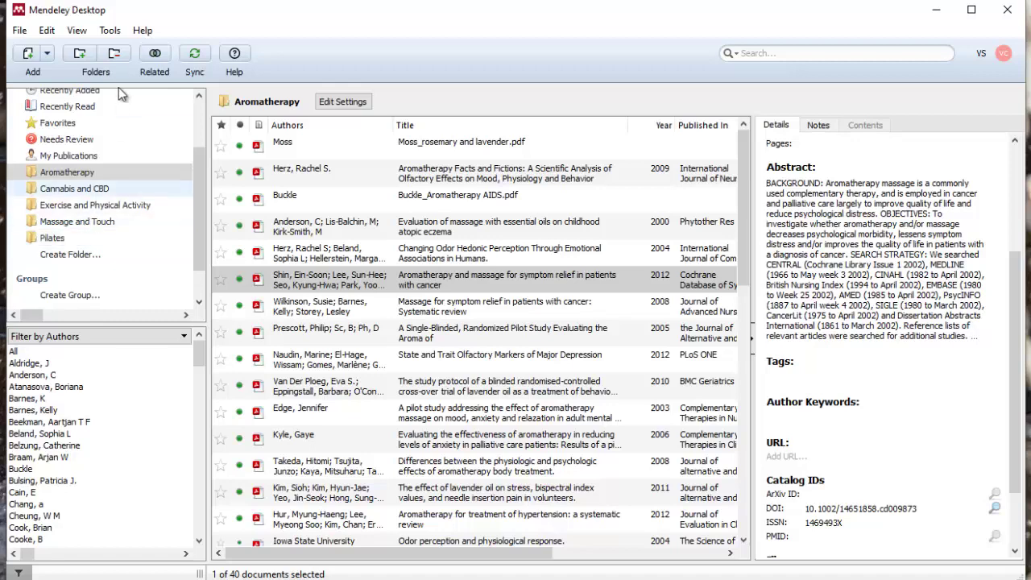
{"action": "left_click", "coordinate": [195, 53]}
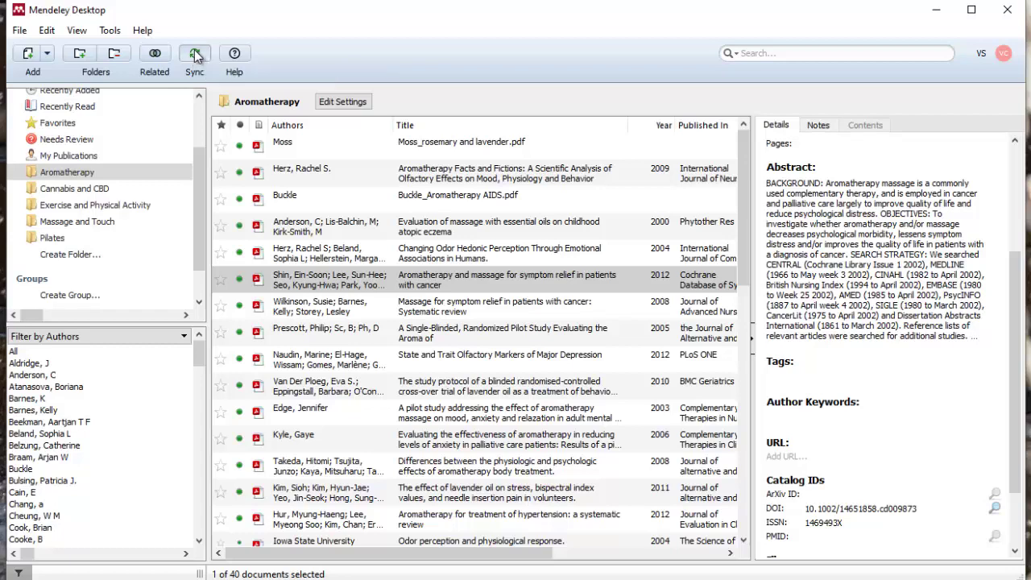